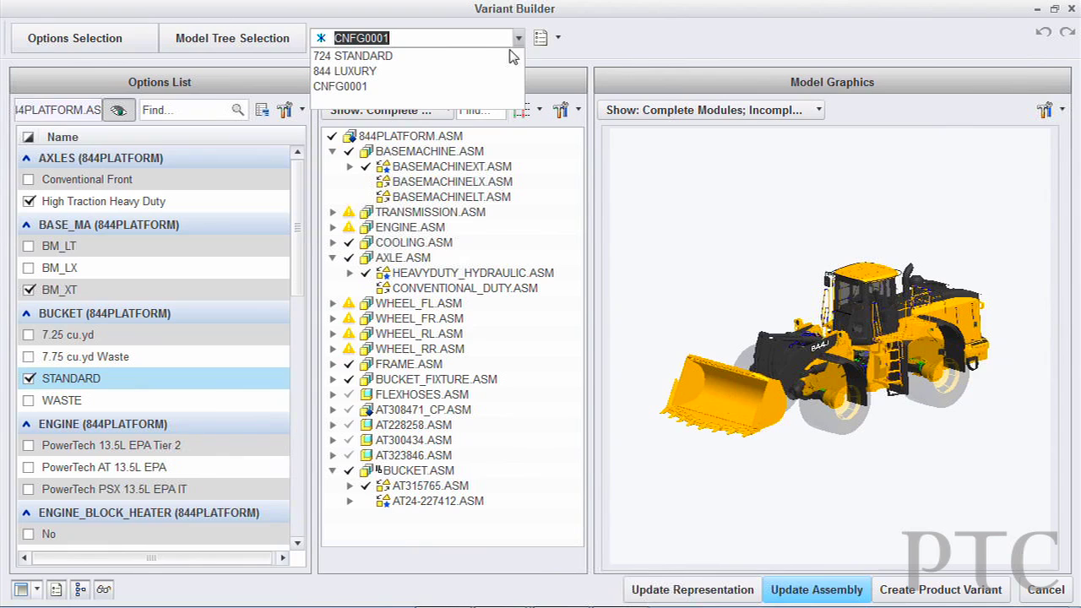
- Pick 844 LUXURY from the Variant Builder configuration dropdown for the loader
{"action": "left_click", "coordinate": [507, 71]}
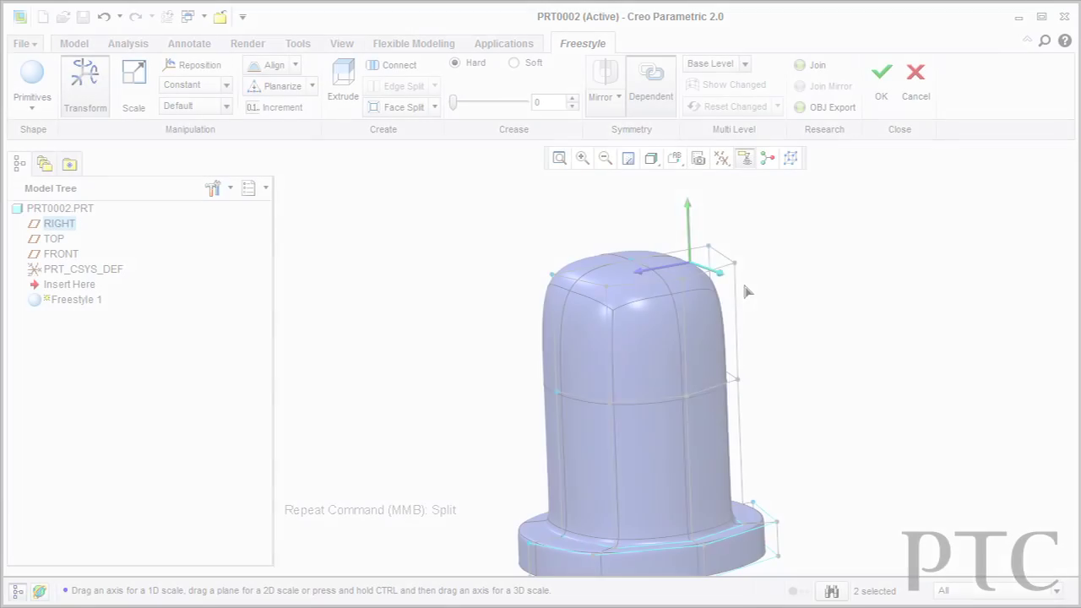
- Select the top face's control mesh and rotate it rightward with the dragger ring
{"action": "left_click", "coordinate": [706, 278]}
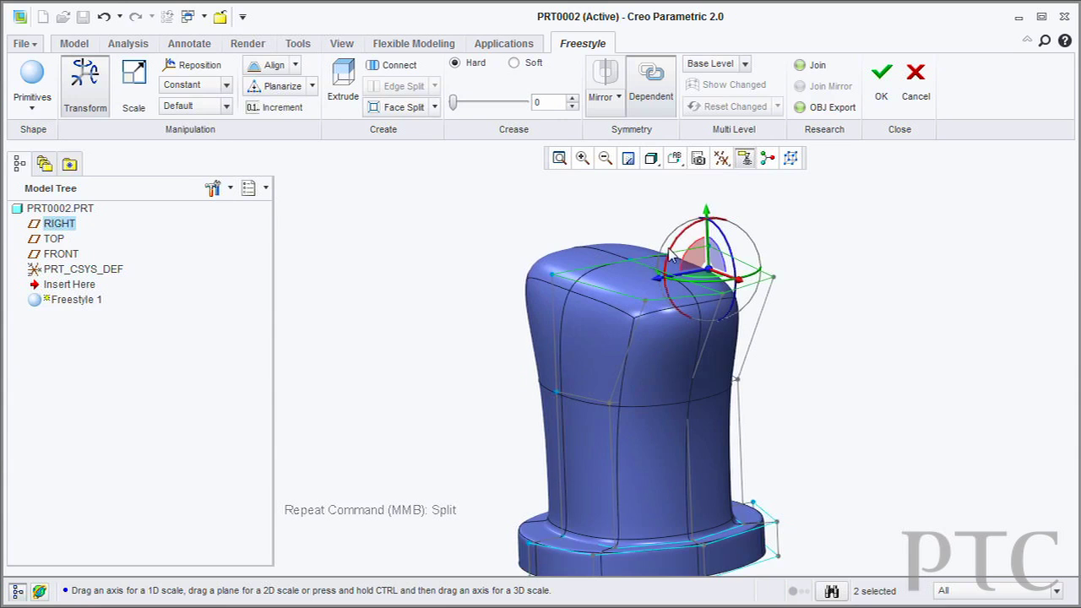
{"action": "left_click_drag", "start_coordinate": [698, 229], "coordinate": [823, 239]}
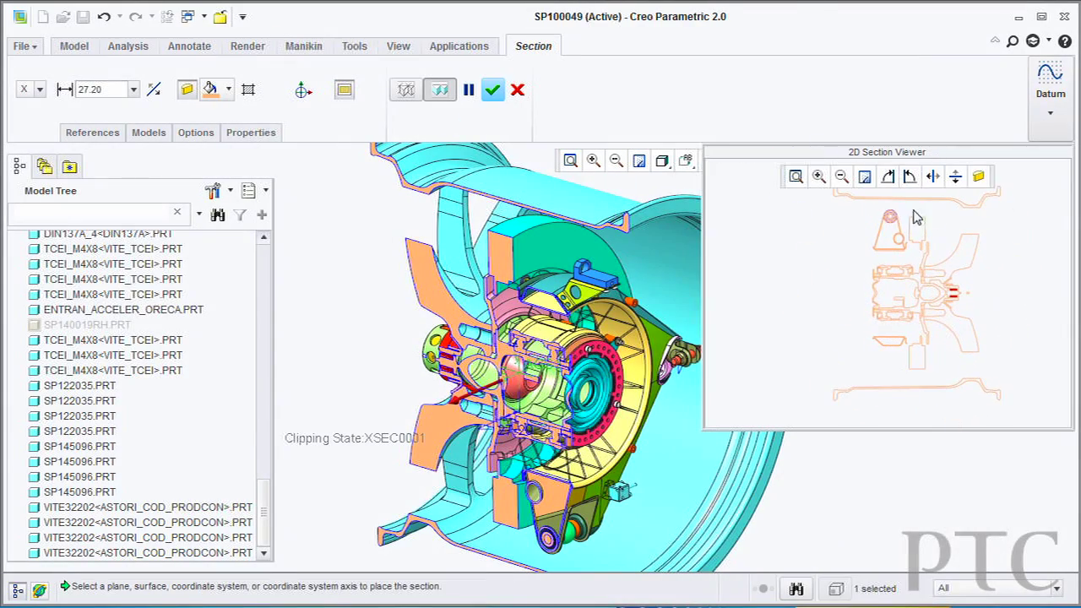
{"action": "left_click", "coordinate": [979, 178]}
{"action": "scroll", "coordinate": [988, 277], "scroll_direction": "up", "scroll_amount": 5}
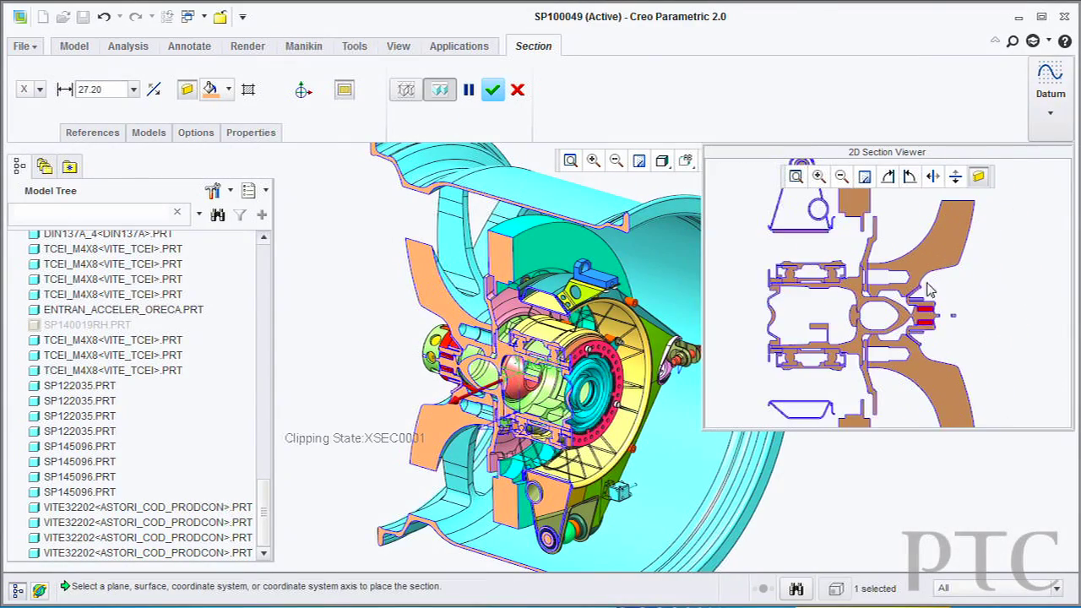
{"action": "left_click", "coordinate": [978, 177]}
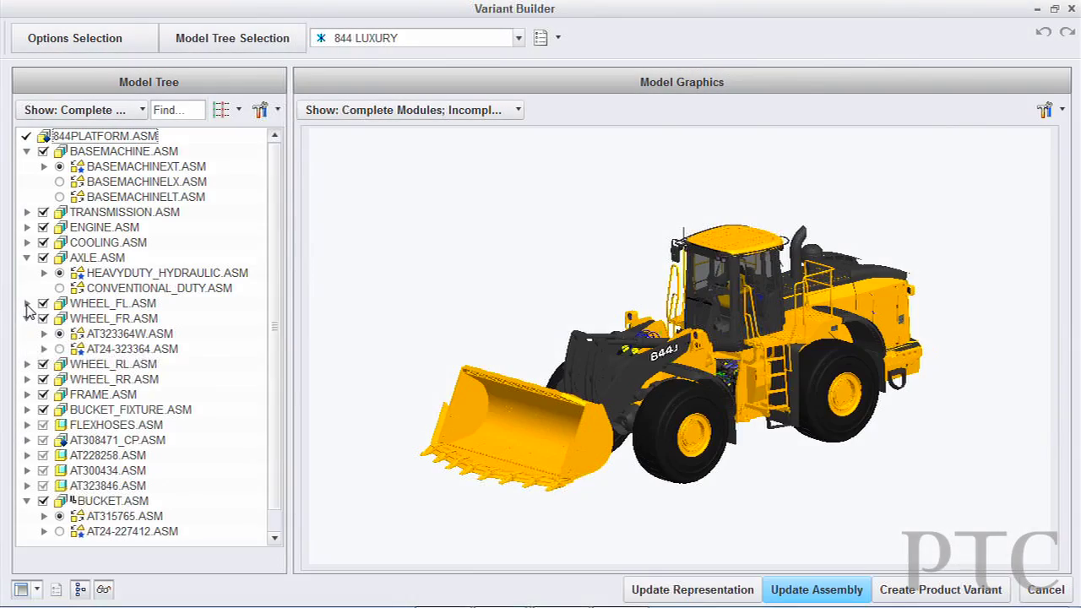
- Assign wheel AT24-323364 to WHEEL_FL and WHEEL_FR, then update the assembly
{"action": "left_click", "coordinate": [27, 303]}
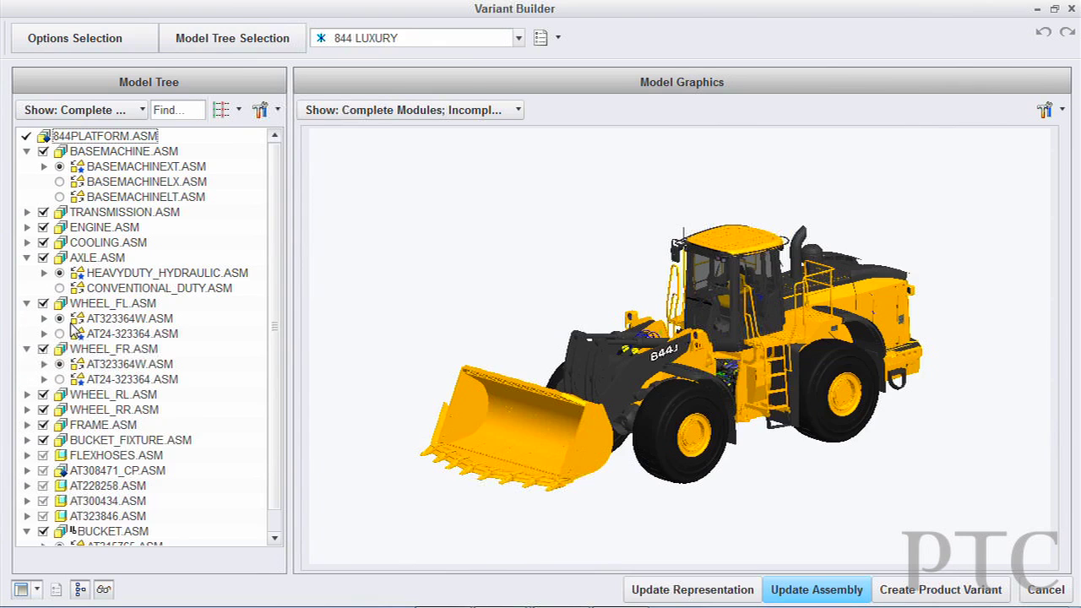
{"action": "left_click", "coordinate": [60, 334]}
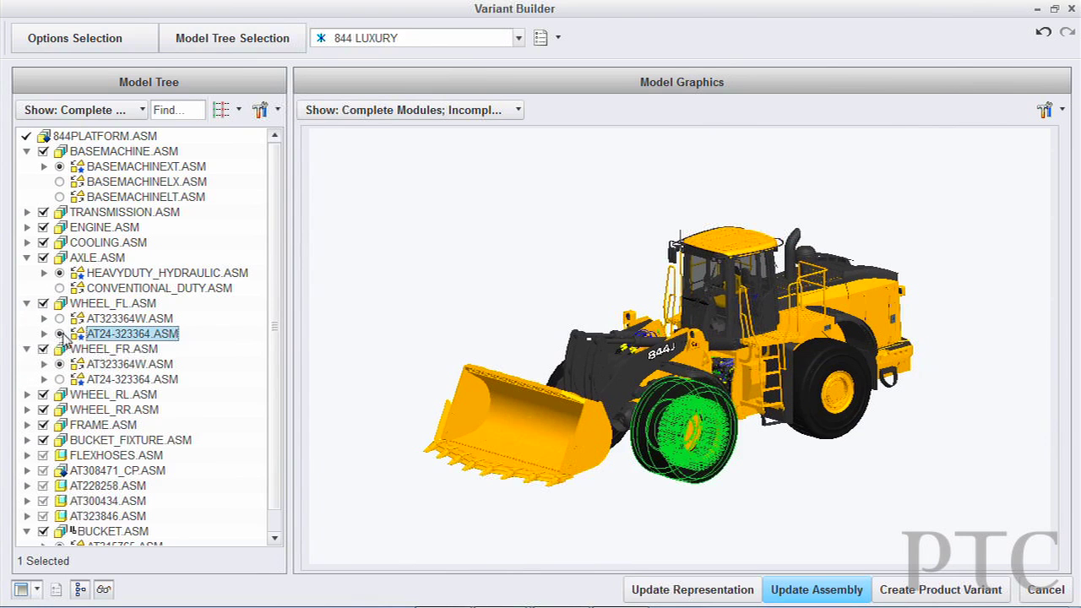
{"action": "left_click", "coordinate": [60, 379]}
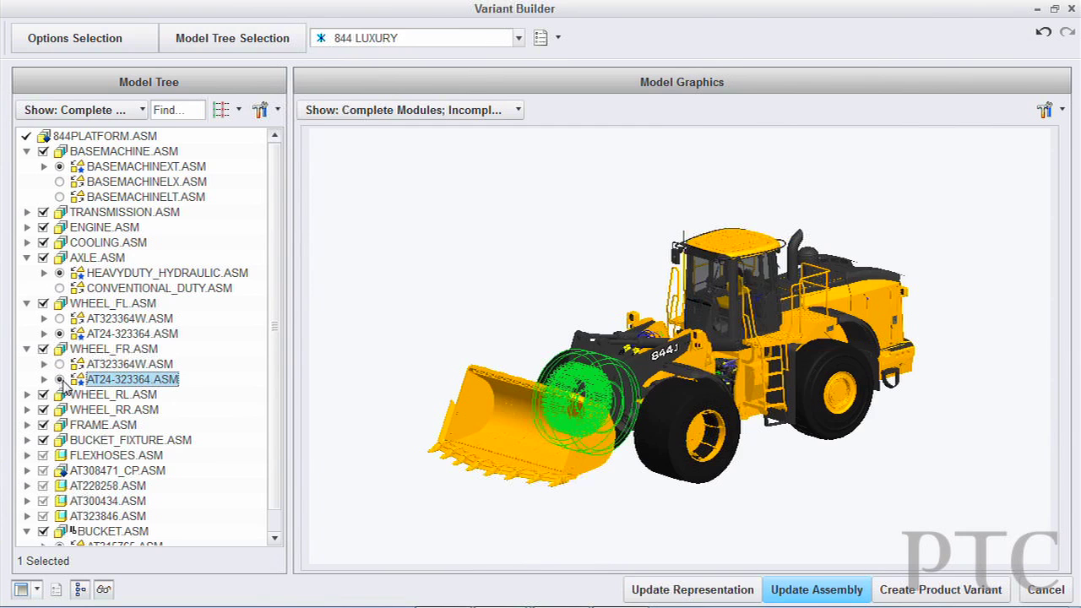
{"action": "left_click", "coordinate": [833, 590]}
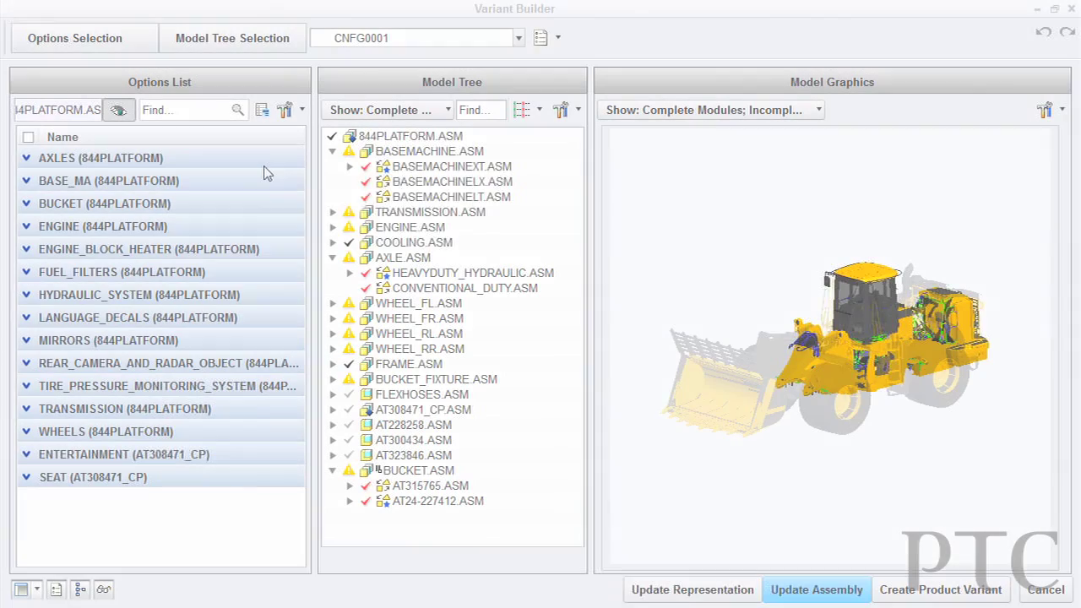
- Expand all option groups and check High Traction Heavy Duty, BM_XT and STANDARD; then start a spline outline
{"action": "right_click", "coordinate": [260, 171]}
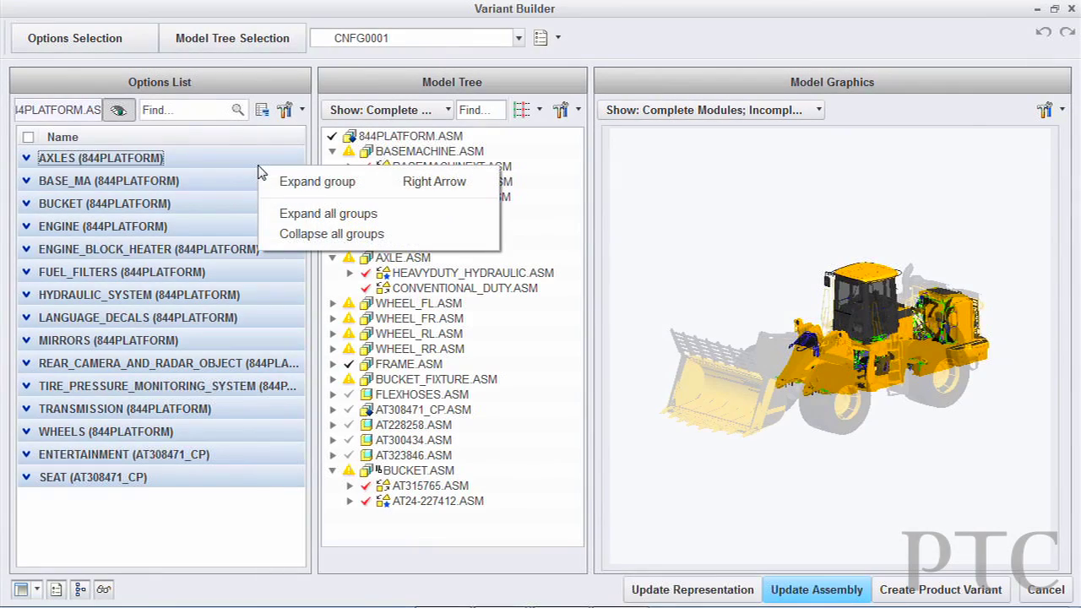
{"action": "left_click", "coordinate": [272, 212]}
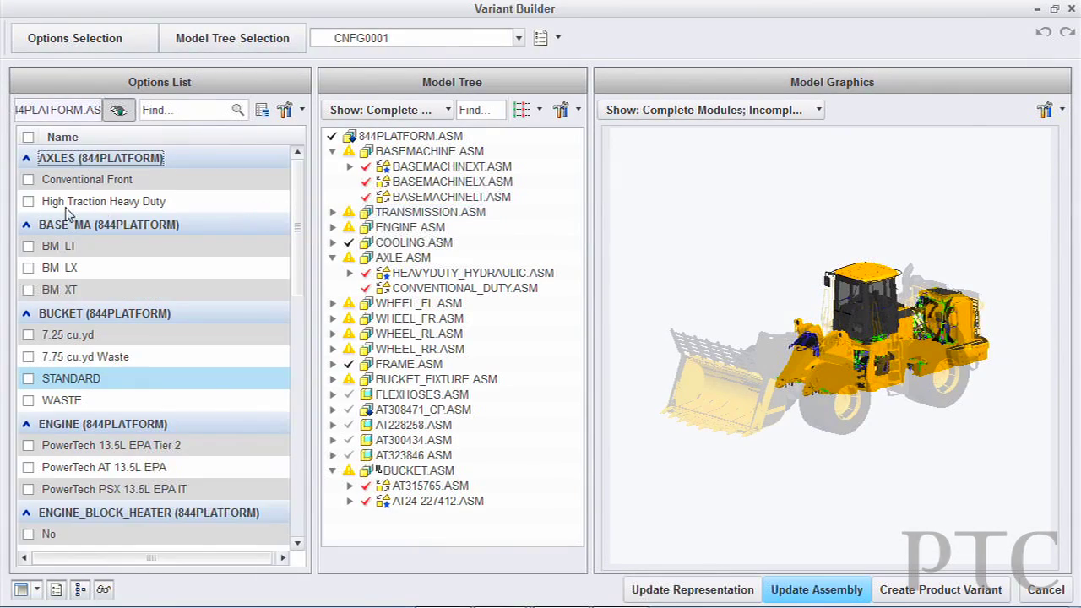
{"action": "left_click", "coordinate": [29, 202]}
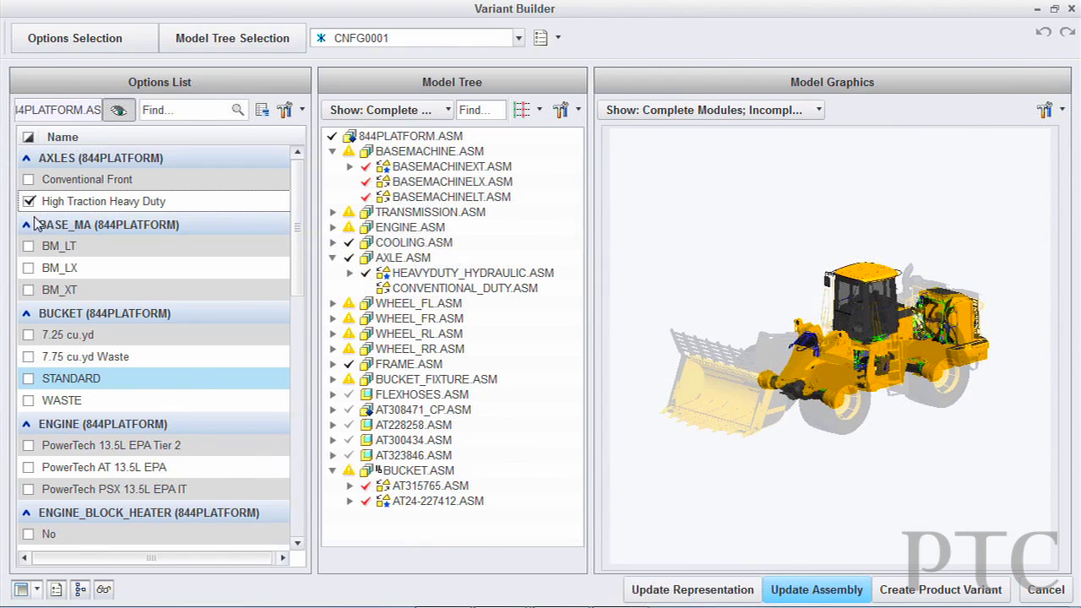
{"action": "left_click", "coordinate": [30, 290]}
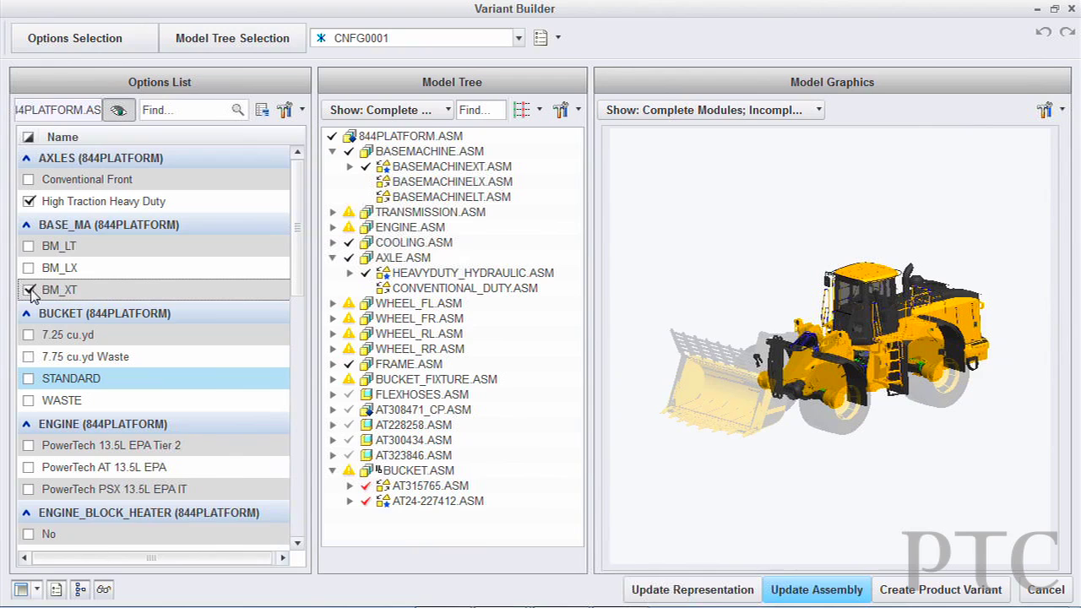
{"action": "left_click", "coordinate": [29, 379]}
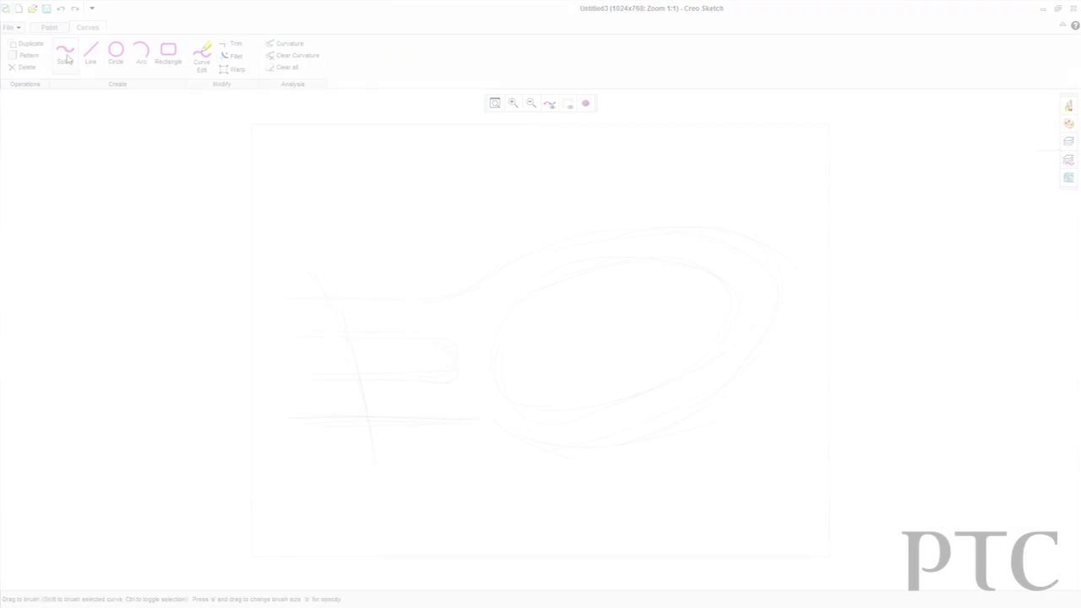
{"action": "left_click", "coordinate": [66, 55]}
{"action": "left_click", "coordinate": [331, 301]}
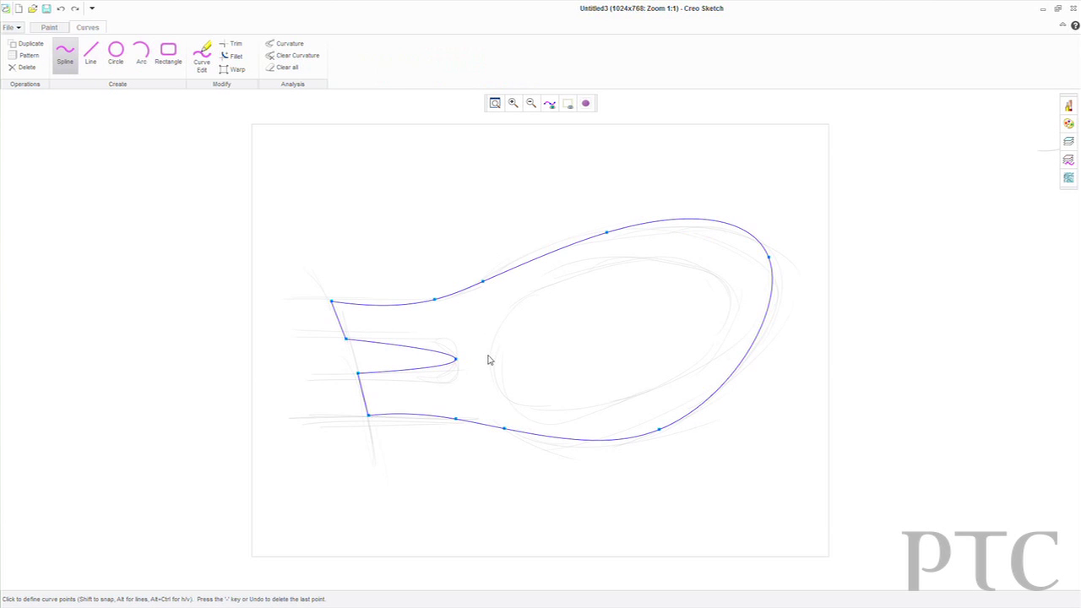
- Switch to Curve Edit to adjust the traced spline outline's points
{"action": "left_click", "coordinate": [202, 58]}
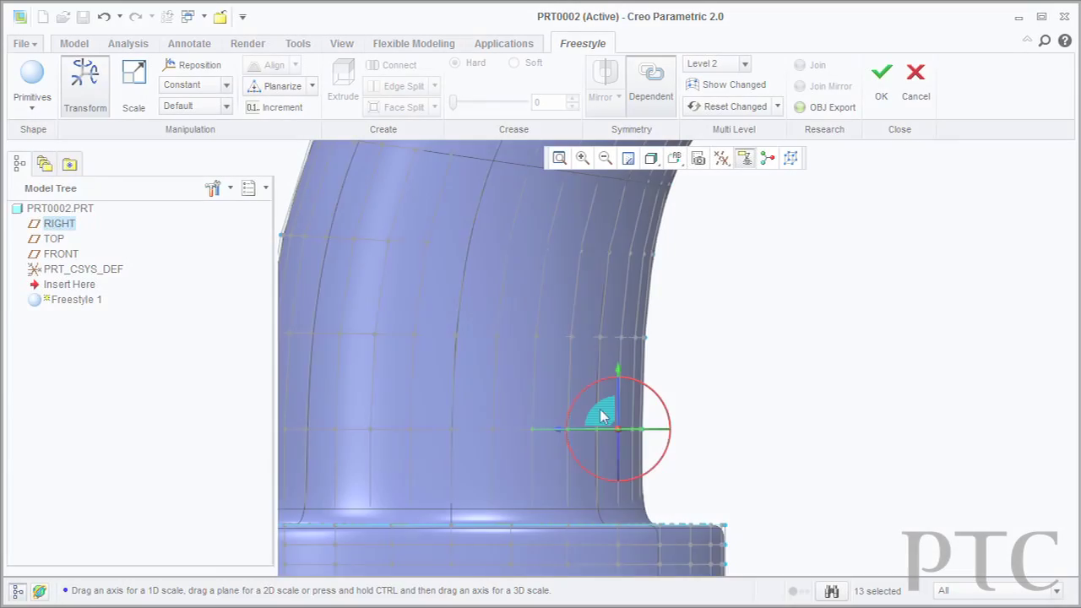
- Relocate the dragger to the edge vertex, set Smooth interpolation, and drag the edge outward
{"action": "right_click", "coordinate": [602, 415]}
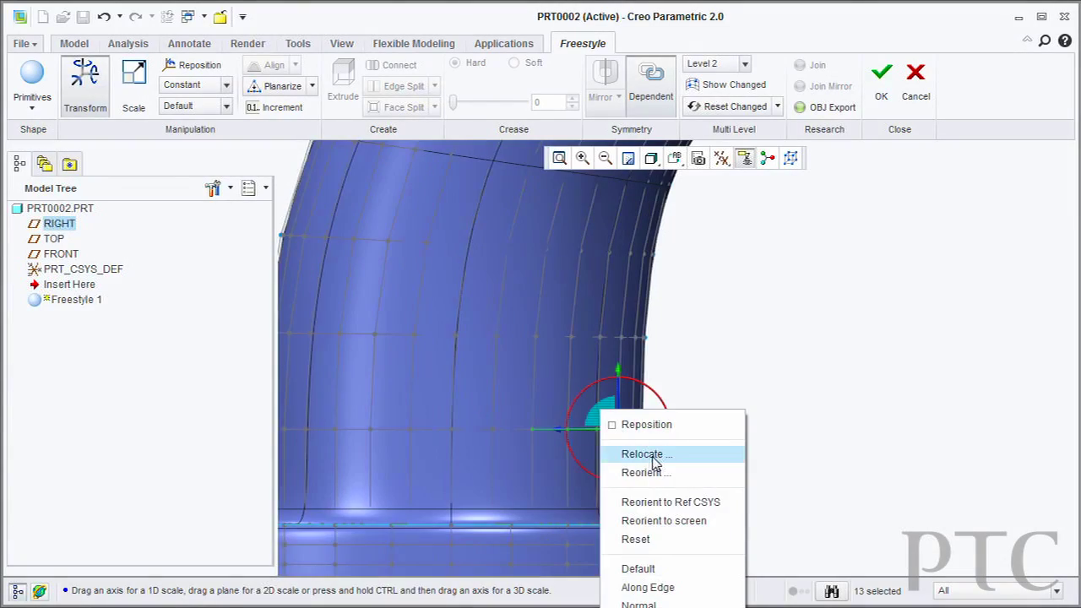
{"action": "left_click", "coordinate": [623, 454]}
{"action": "left_click", "coordinate": [640, 352]}
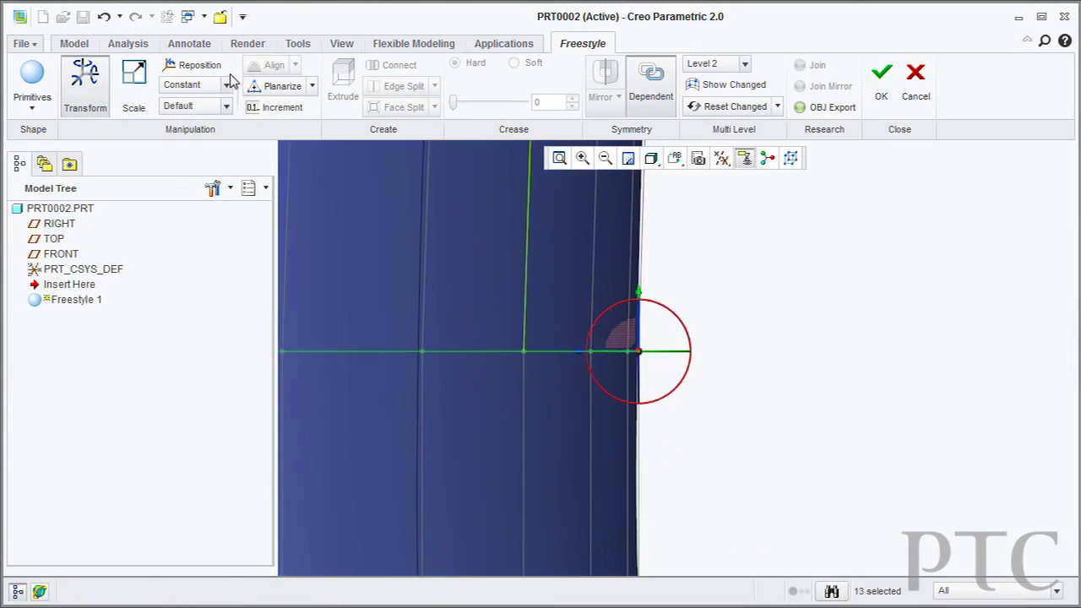
{"action": "left_click", "coordinate": [203, 125]}
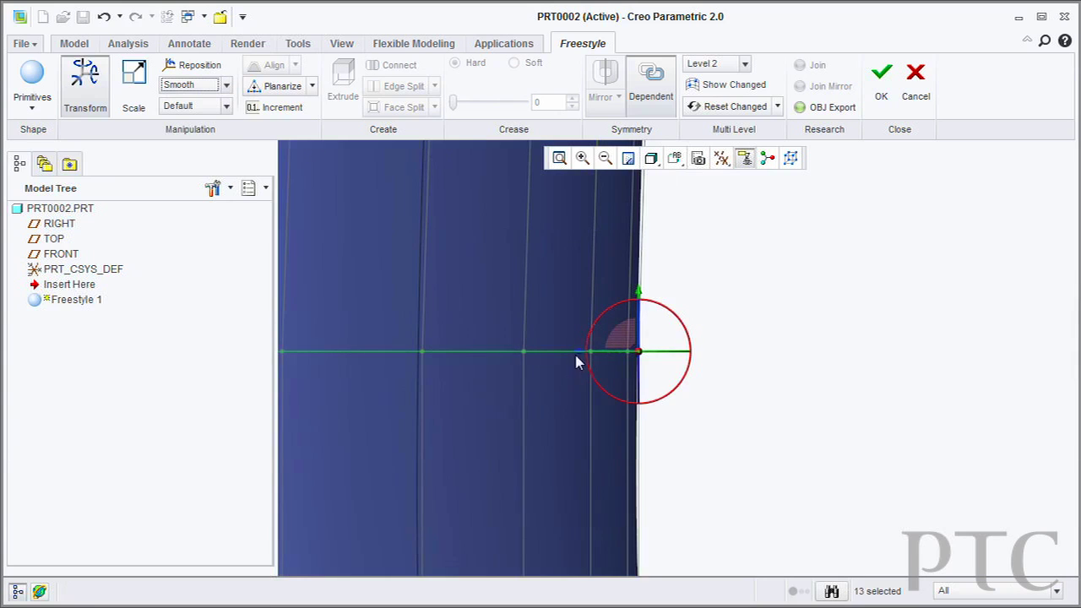
{"action": "left_click_drag", "start_coordinate": [580, 359], "coordinate": [859, 380]}
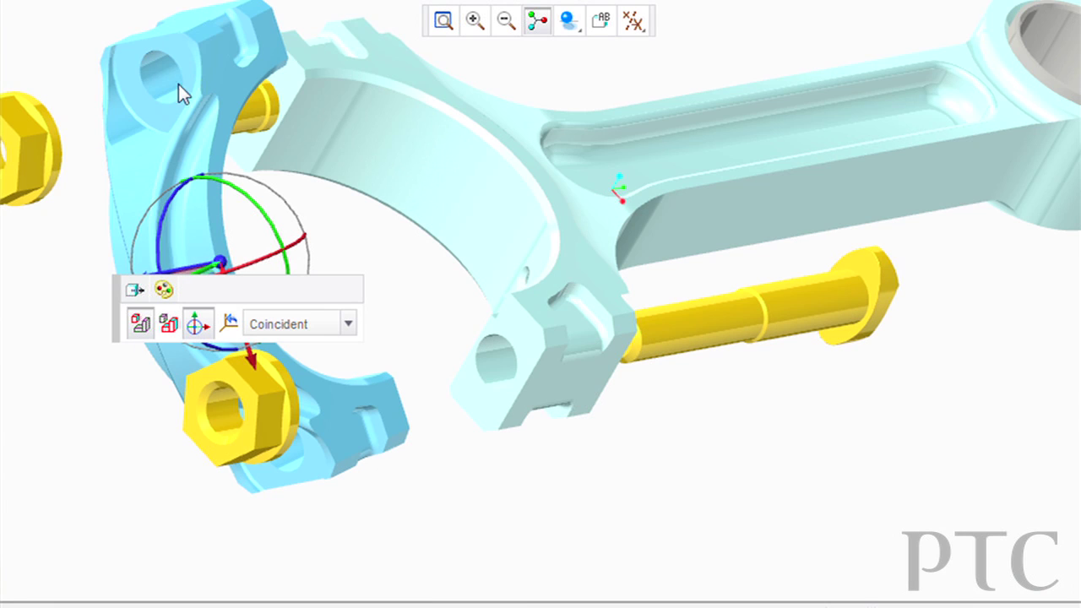
- Constrain the cap to the rod with coincident hole and face references
{"action": "left_click", "coordinate": [249, 121]}
{"action": "left_click", "coordinate": [178, 527]}
{"action": "left_click", "coordinate": [496, 378]}
{"action": "left_click", "coordinate": [425, 408]}
{"action": "left_click", "coordinate": [482, 397]}
{"action": "middle_click", "coordinate": [516, 476]}
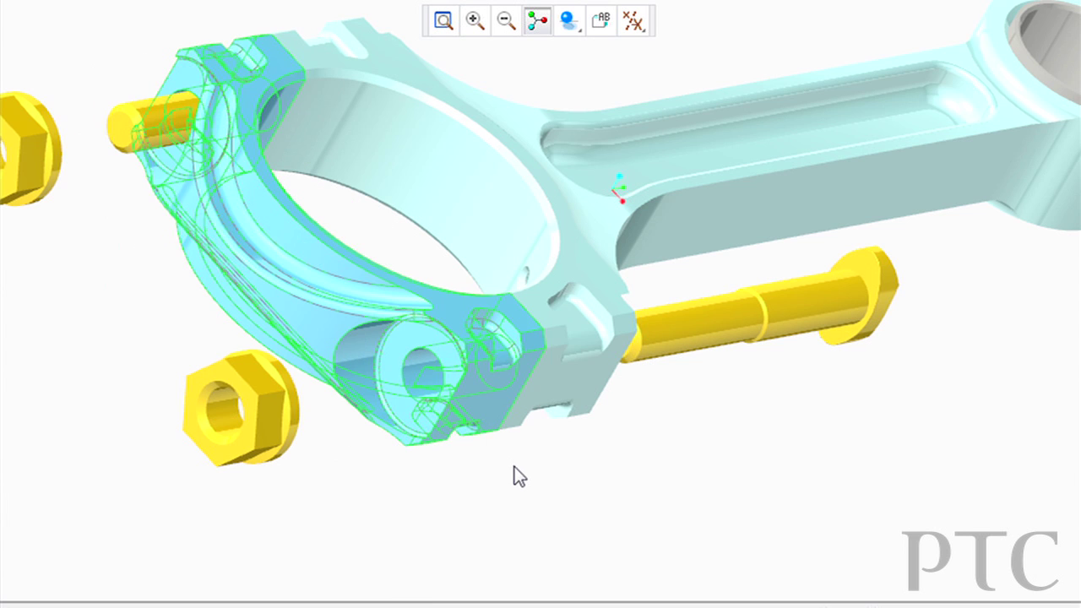
- Move the bolt freely with the dragger and push it into the rod hole
{"action": "left_click", "coordinate": [878, 266]}
{"action": "left_click", "coordinate": [908, 255]}
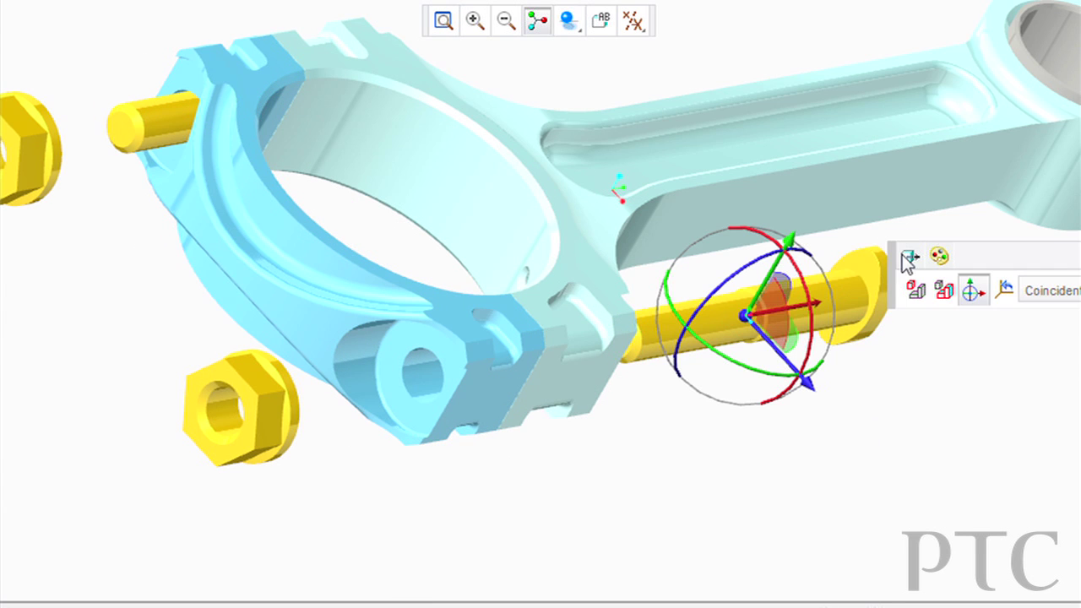
{"action": "left_click", "coordinate": [971, 290]}
{"action": "left_click_drag", "start_coordinate": [871, 279], "coordinate": [596, 381]}
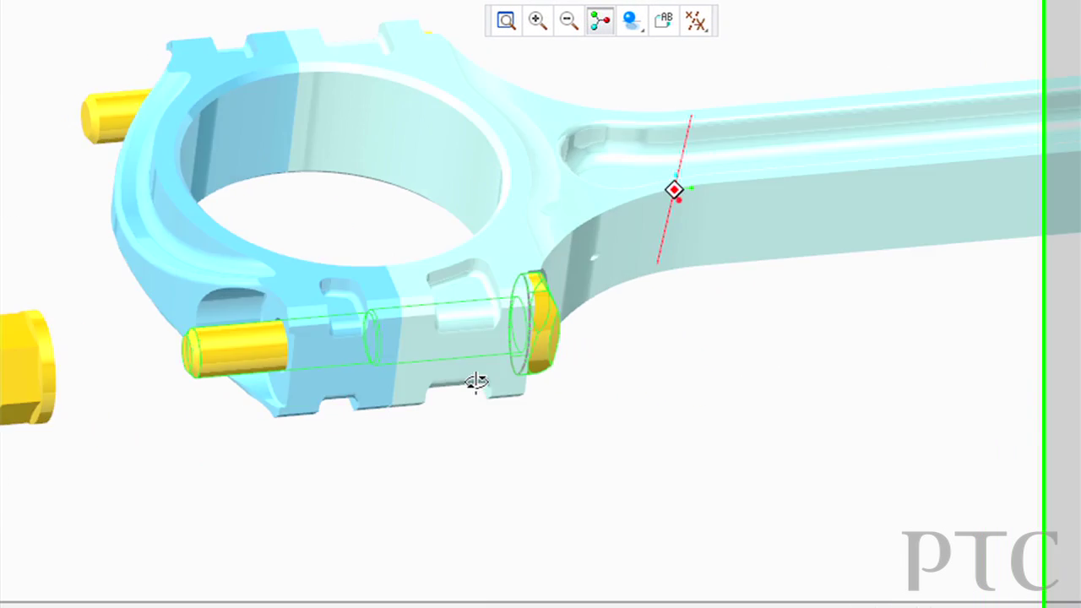
{"action": "middle_click_drag", "start_coordinate": [475, 379], "coordinate": [264, 414]}
- Slide both nuts along one axis and seat them on the bolt ends
{"action": "left_click_drag", "start_coordinate": [51, 34], "coordinate": [537, 537]}
{"action": "left_click", "coordinate": [579, 473]}
{"action": "left_click", "coordinate": [674, 507]}
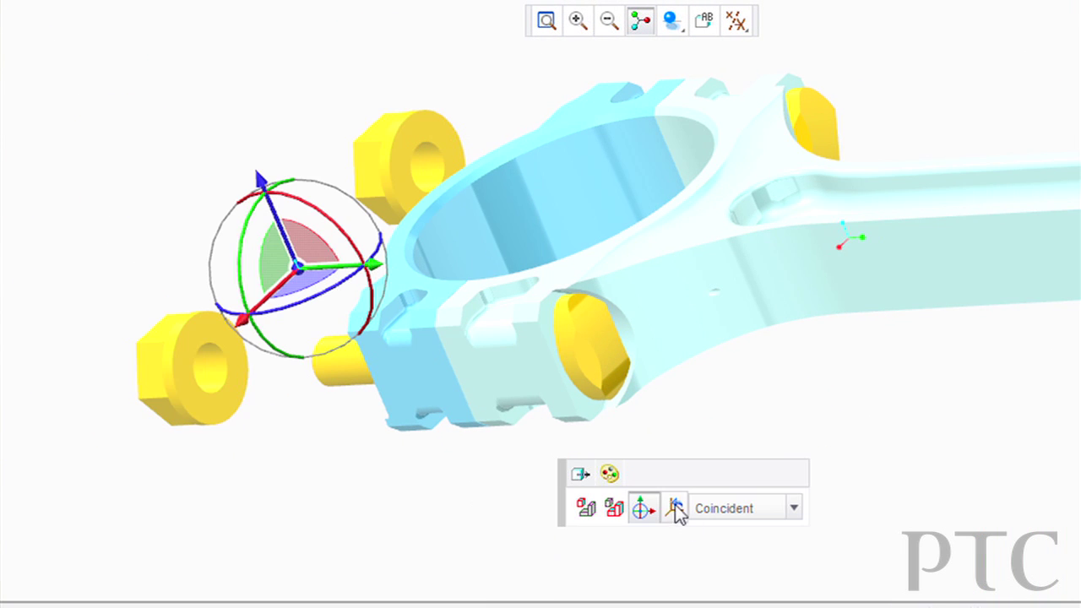
{"action": "left_click", "coordinate": [210, 419]}
{"action": "left_click_drag", "start_coordinate": [236, 414], "coordinate": [419, 397]}
{"action": "middle_click_drag", "start_coordinate": [380, 393], "coordinate": [542, 512]}
{"action": "middle_click", "coordinate": [497, 525]}
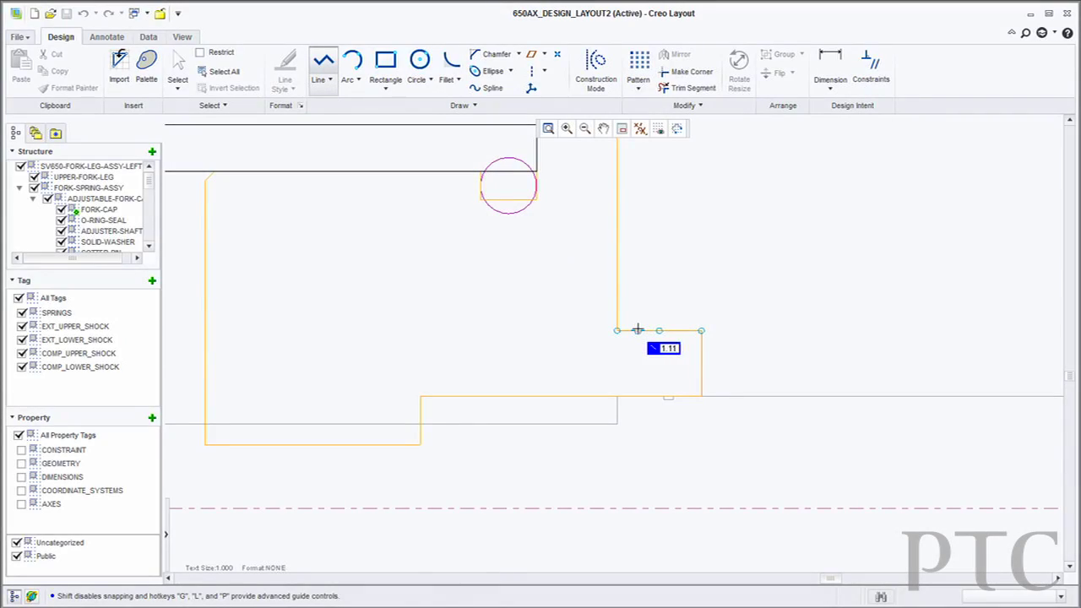
- Draw a 5.50-long line segment in the layout outline sketch
{"action": "left_click", "coordinate": [638, 329]}
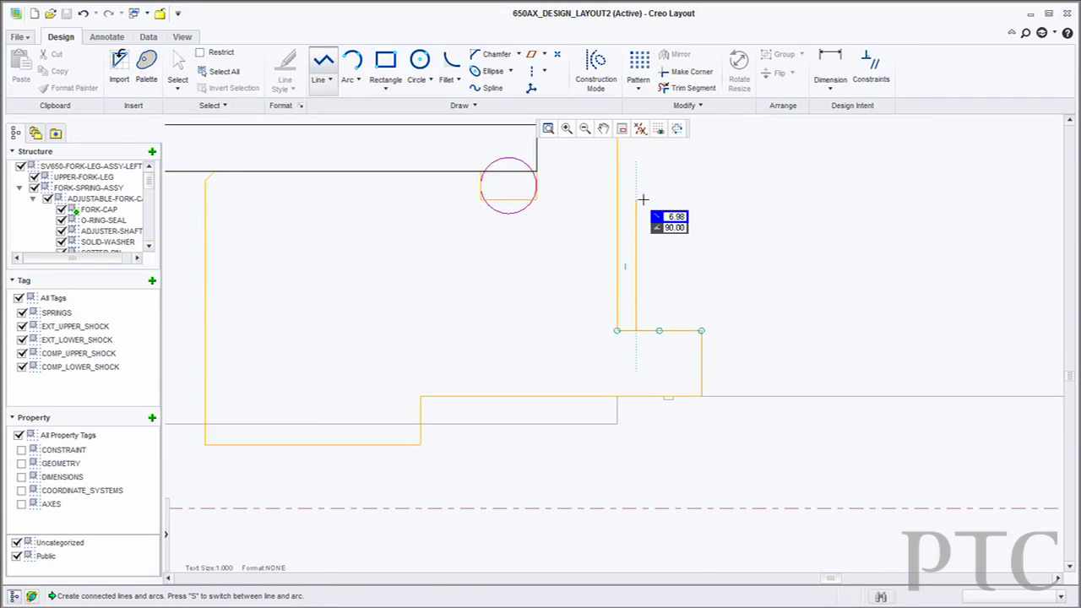
{"action": "key", "text": "Return"}
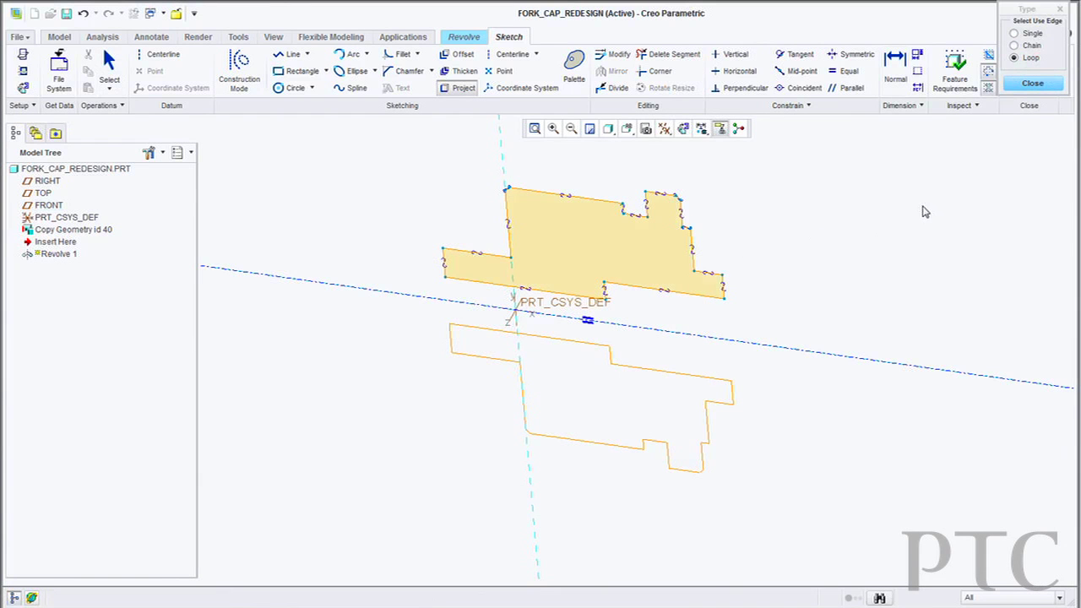
- Close the Select Use Edge dialog and accept the fork cap profile sketch
{"action": "left_click", "coordinate": [1030, 83]}
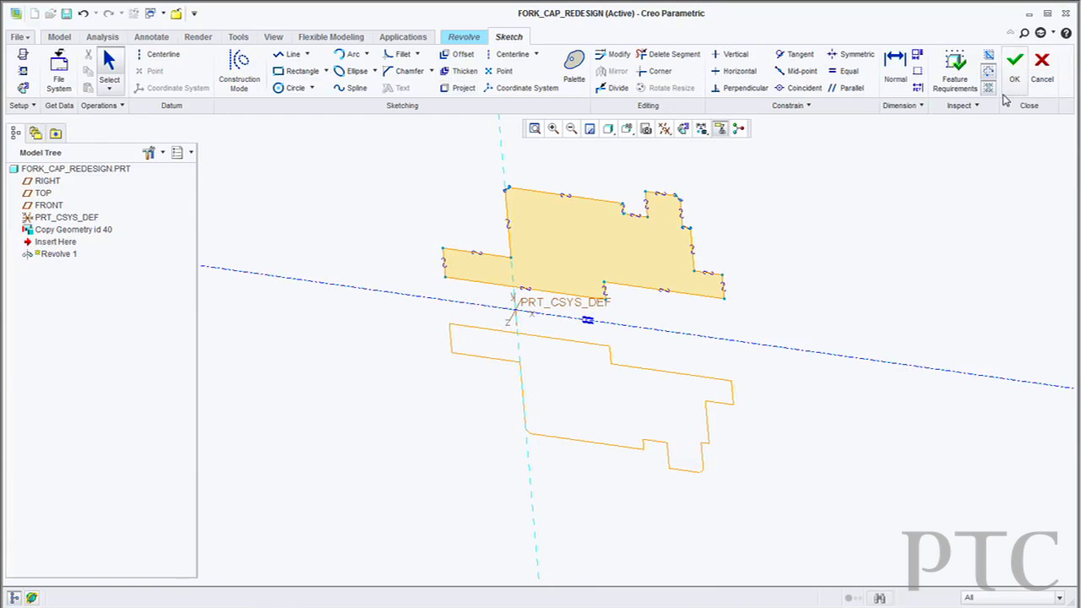
{"action": "left_click", "coordinate": [1014, 76]}
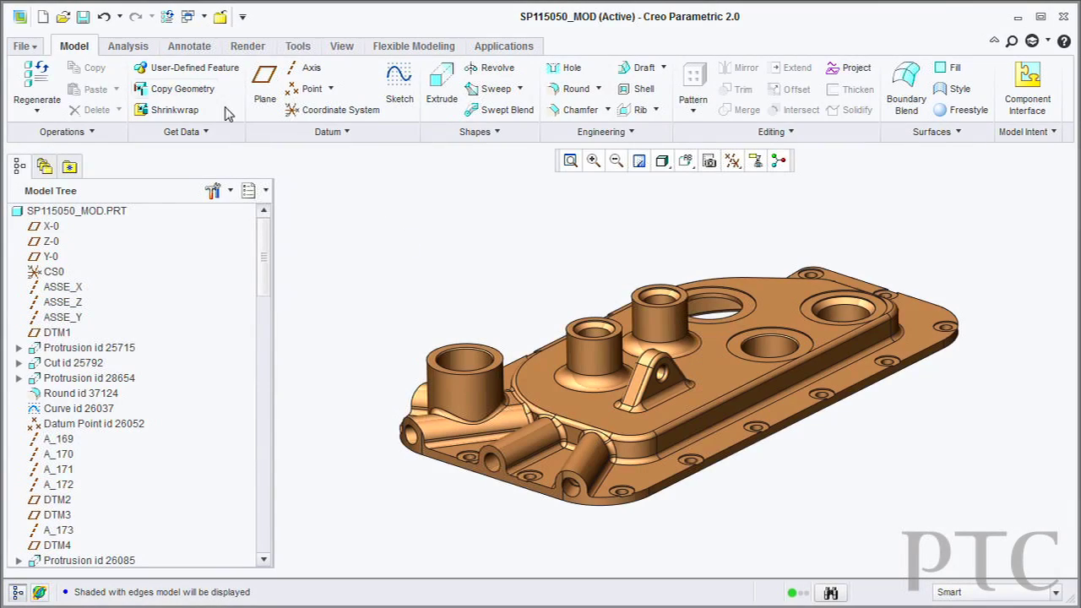
- Browse the Analysis and View tabs, then search commands for 'blen'
{"action": "left_click", "coordinate": [127, 47]}
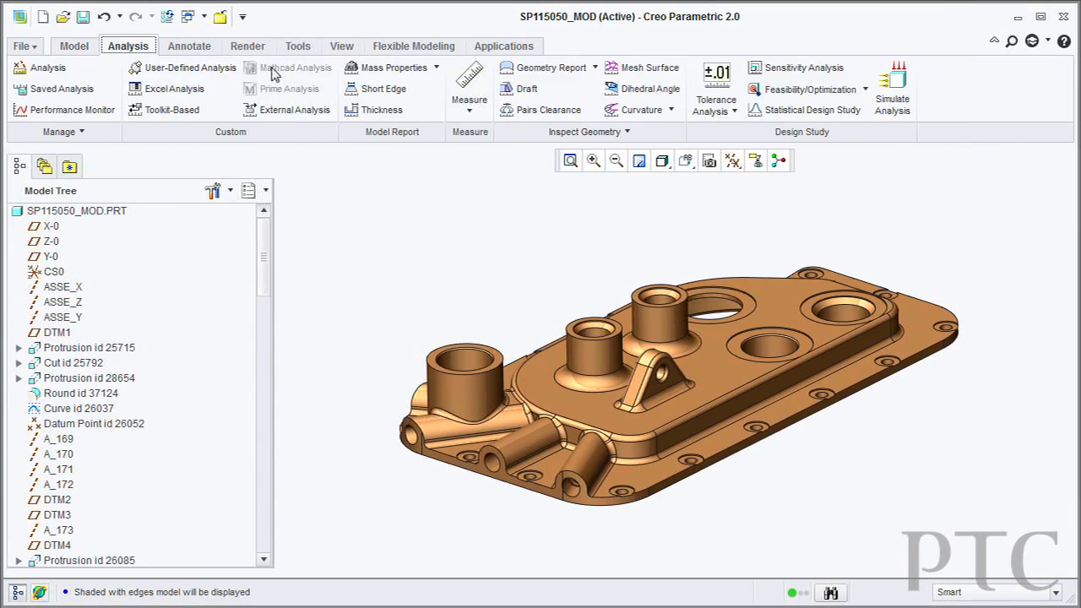
{"action": "left_click", "coordinate": [342, 46]}
{"action": "left_click", "coordinate": [1012, 41]}
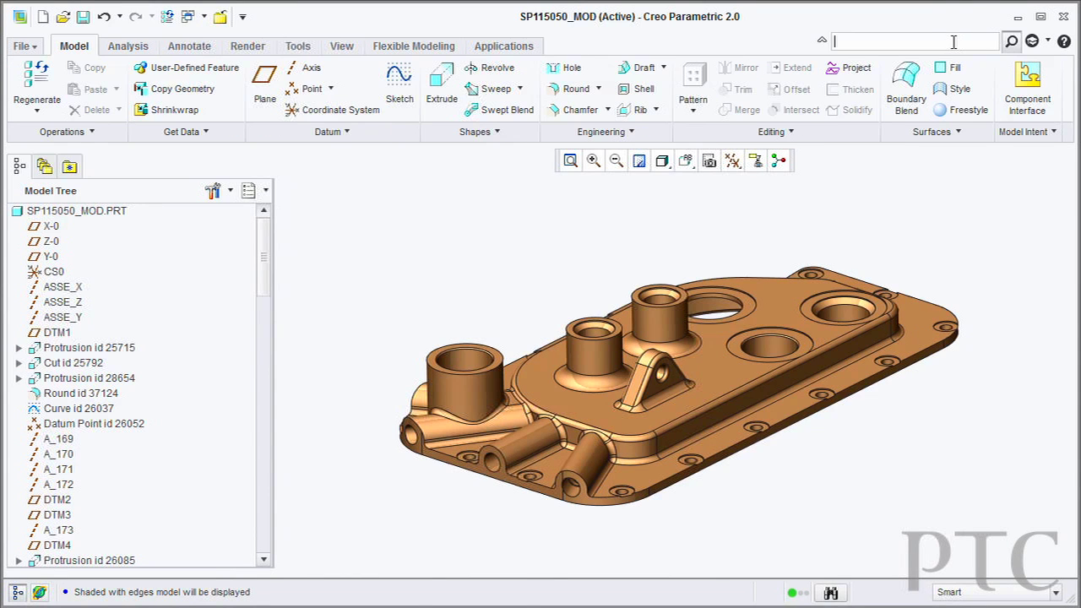
{"action": "type", "text": "blen"}
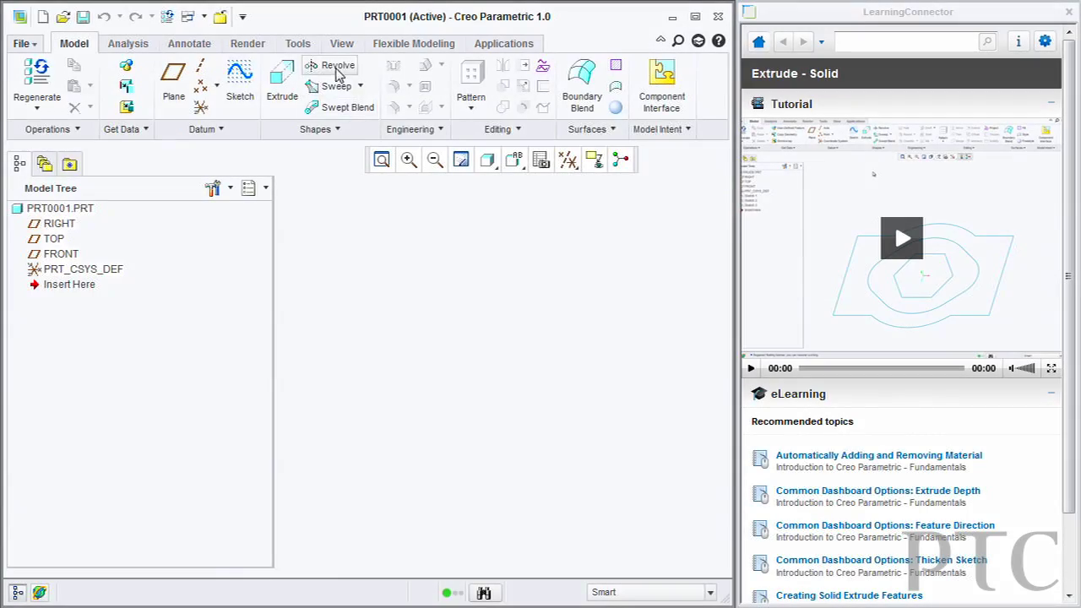
- Start a Revolve feature on the empty PRT0001 part
{"action": "left_click", "coordinate": [337, 68]}
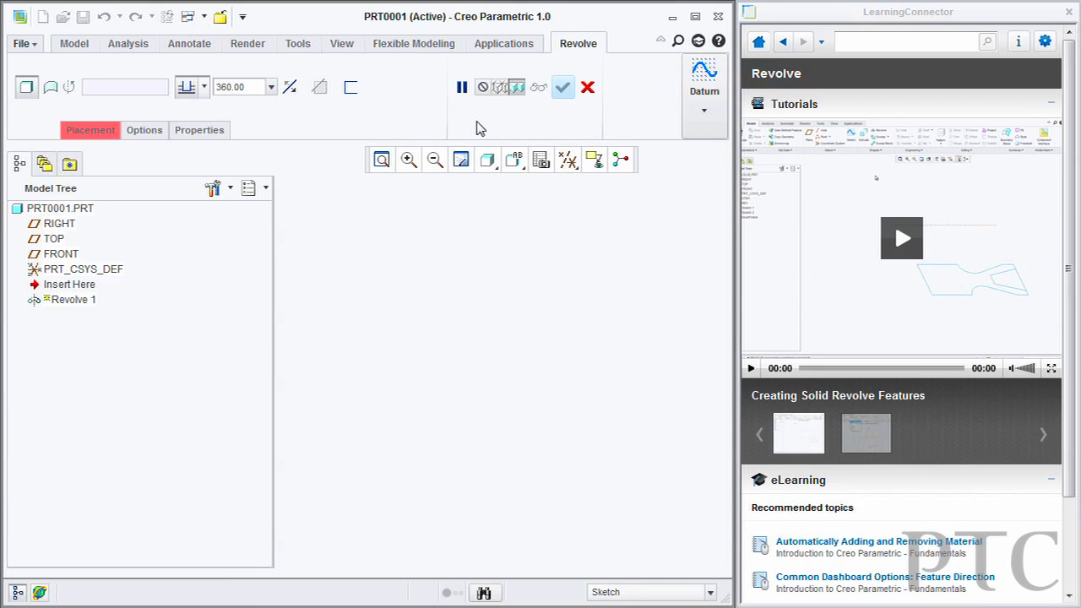
- Drop the revolve and sketch an extrude's corner rectangle from the origin on the TOP plane
{"action": "left_click", "coordinate": [588, 88]}
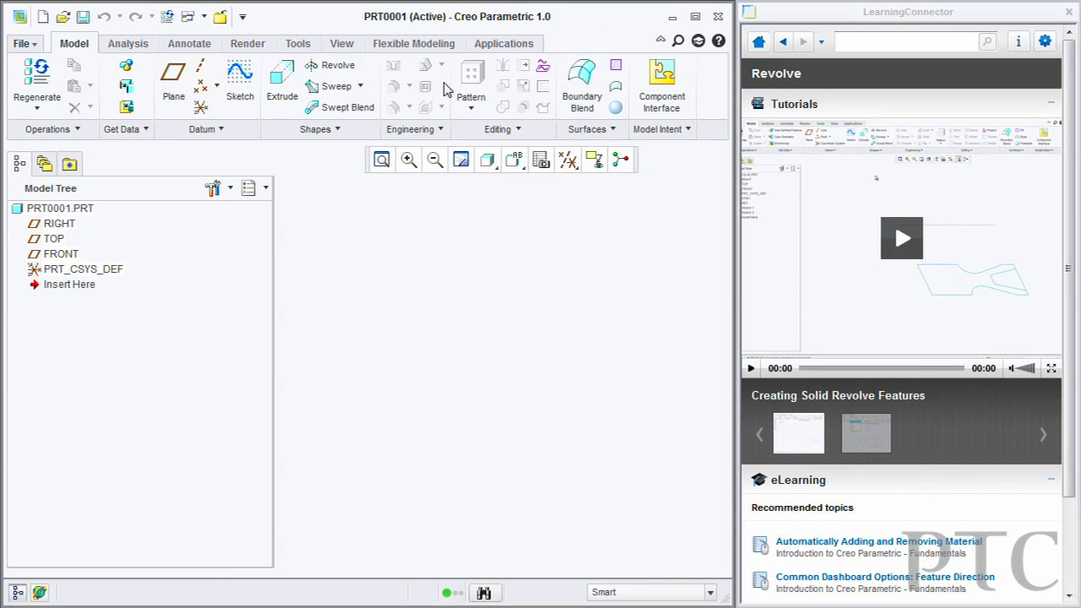
{"action": "left_click", "coordinate": [282, 80]}
{"action": "left_click", "coordinate": [53, 239]}
{"action": "right_click", "coordinate": [472, 312]}
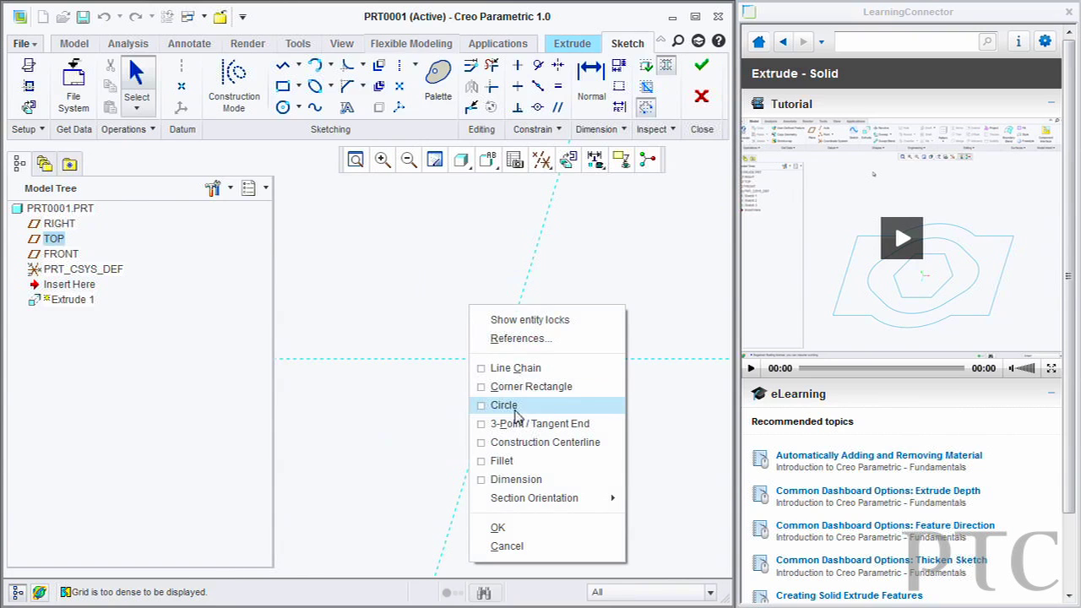
{"action": "left_click", "coordinate": [515, 385]}
{"action": "left_click", "coordinate": [501, 361]}
{"action": "left_click", "coordinate": [647, 261]}
{"action": "middle_click", "coordinate": [651, 374]}
- Extrude the rectangle 216.51 deep into a block and begin a 5.50 round on one edge
{"action": "left_click", "coordinate": [701, 65]}
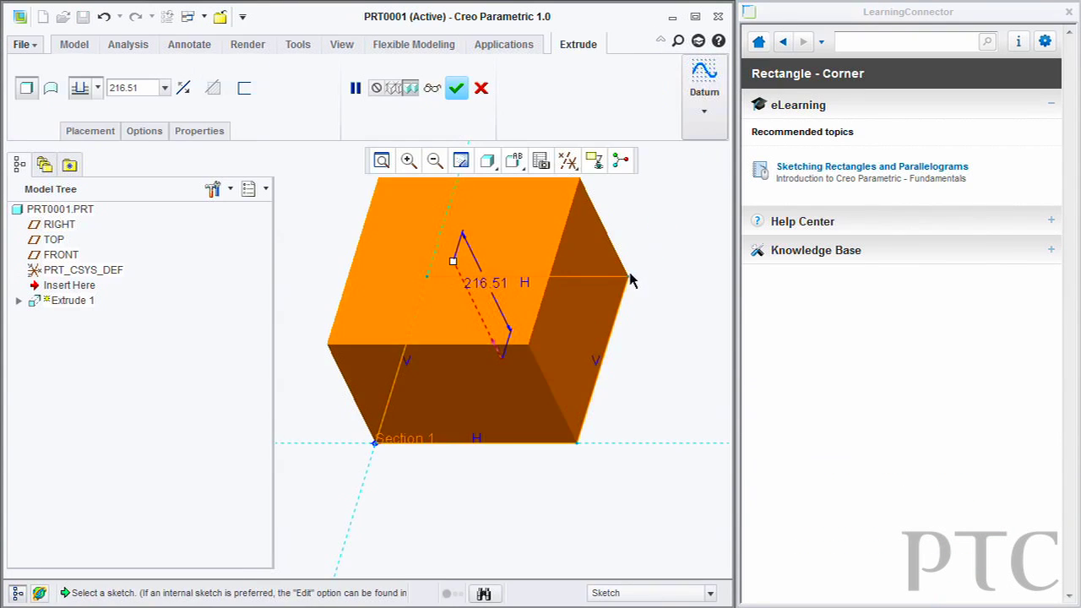
{"action": "middle_click", "coordinate": [633, 277]}
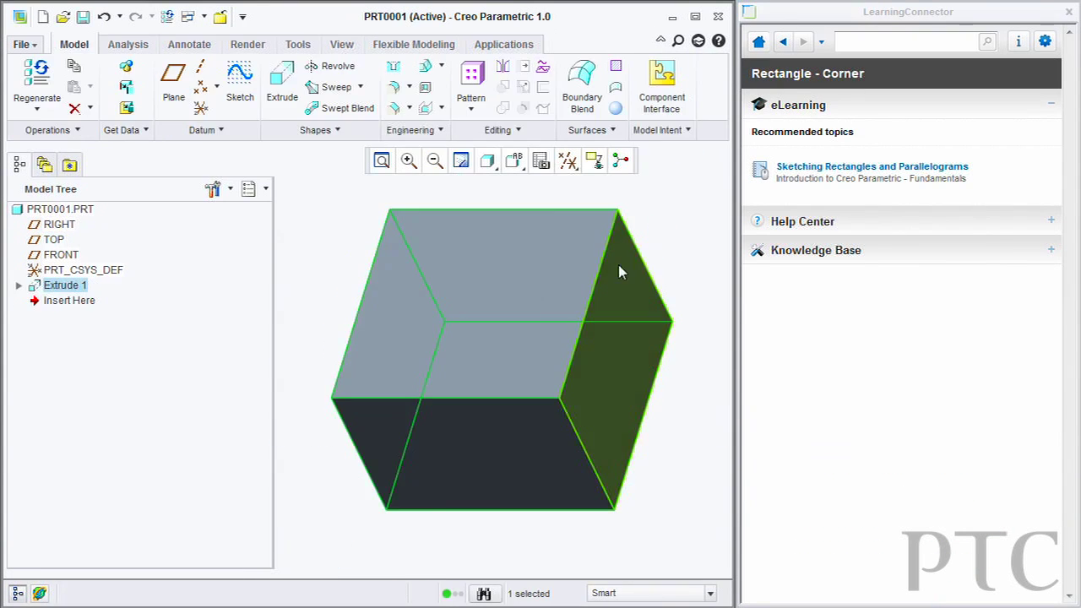
{"action": "left_click", "coordinate": [396, 90]}
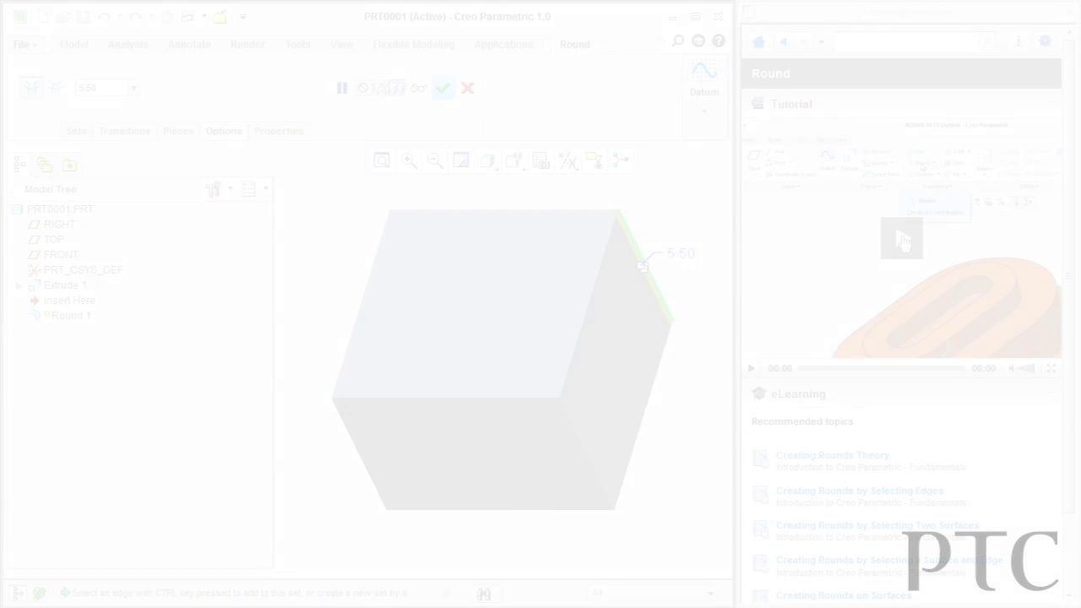